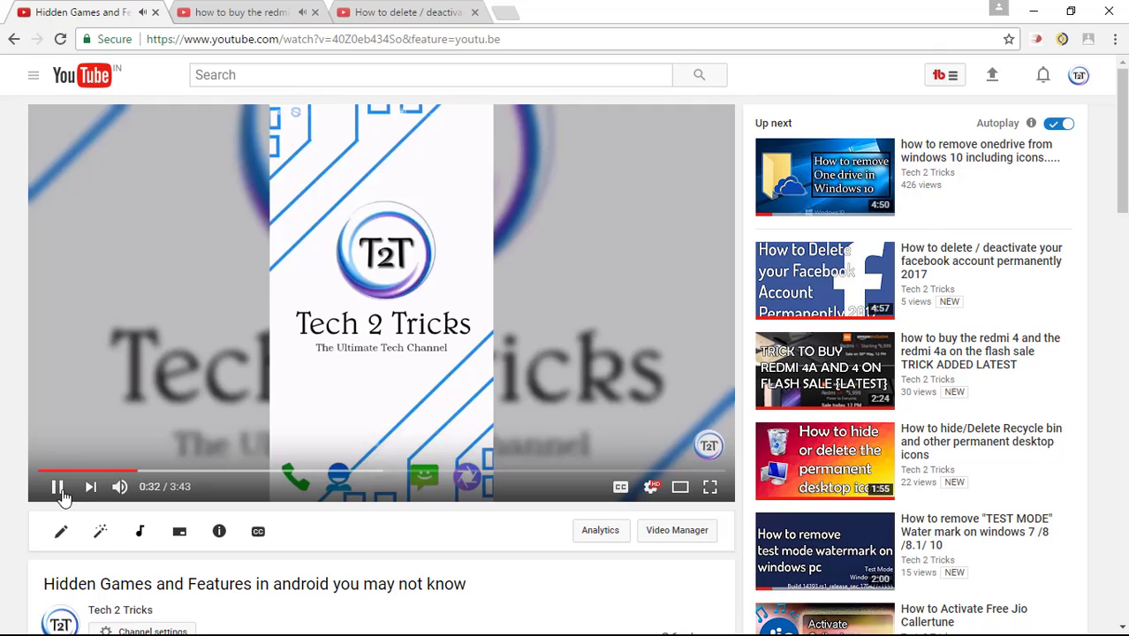
- Launch Google Chrome from the desktop launcher to get a window with a blank New Tab
left_click(61, 492)
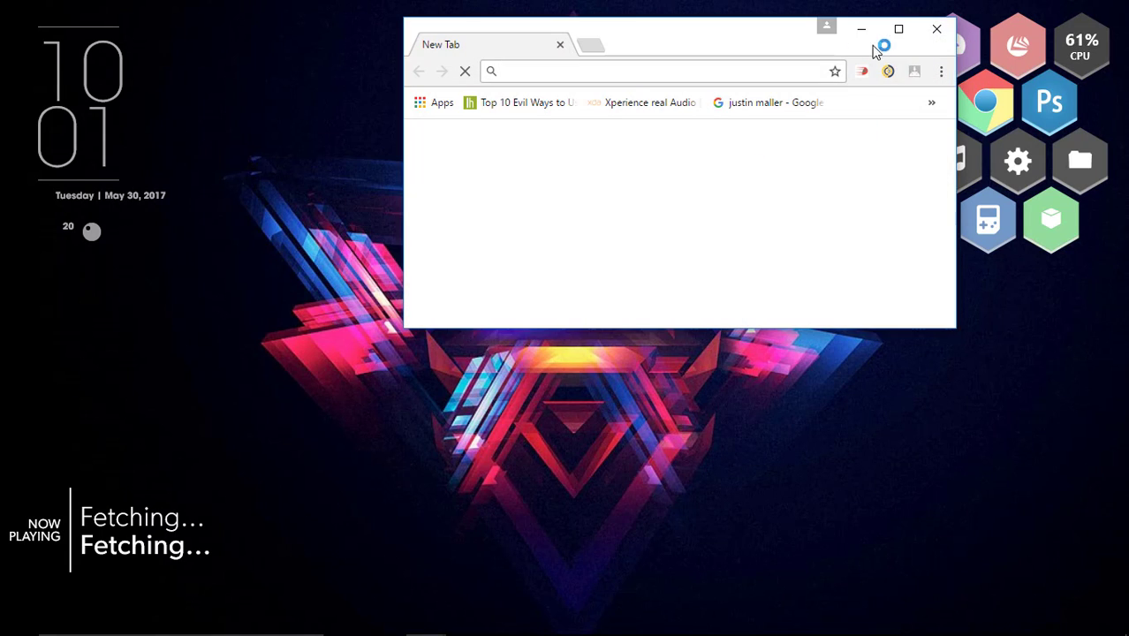
- Maximize the Chrome window and open the Chrome Web Store through the Apps page
left_click(898, 26)
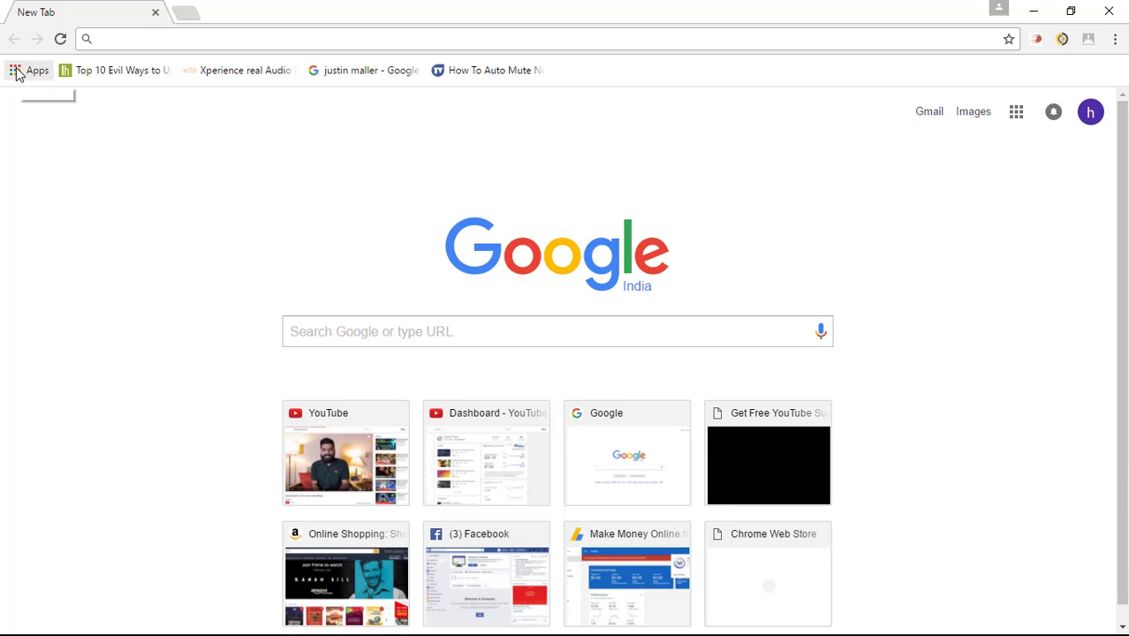
left_click(19, 76)
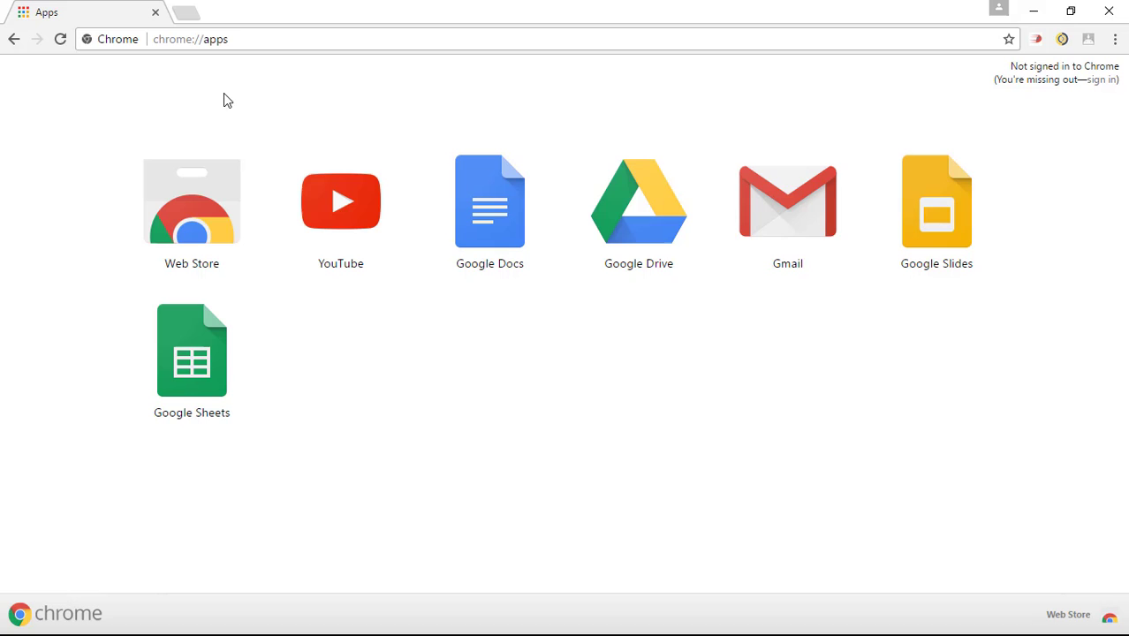
left_click(192, 201)
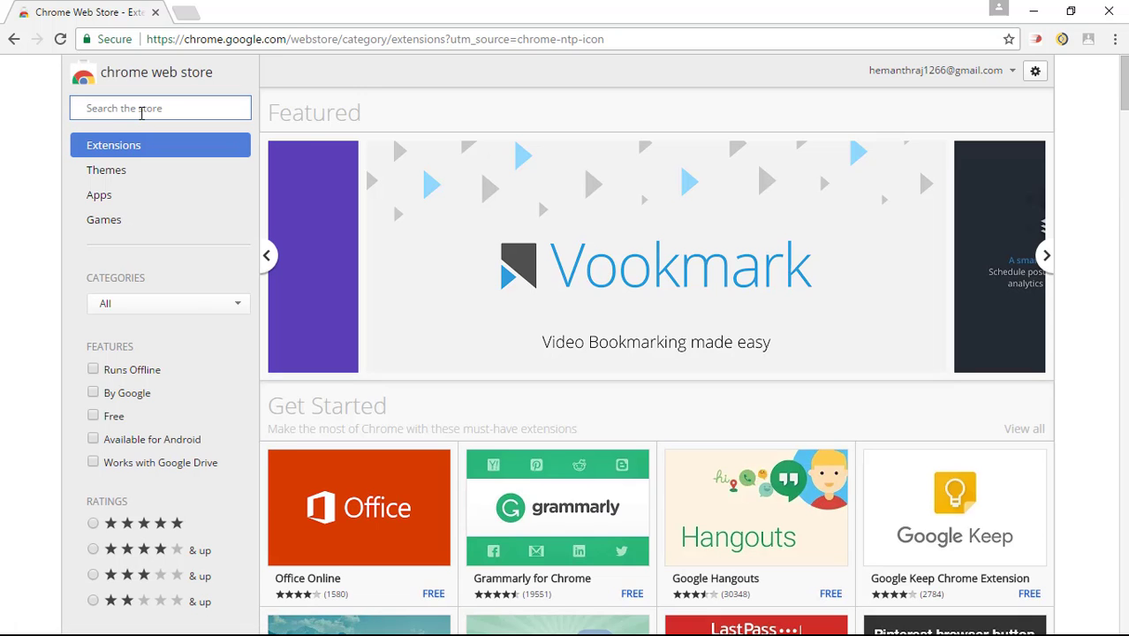
- Search the Chrome Web Store for 'mute inactive'
type("mu")
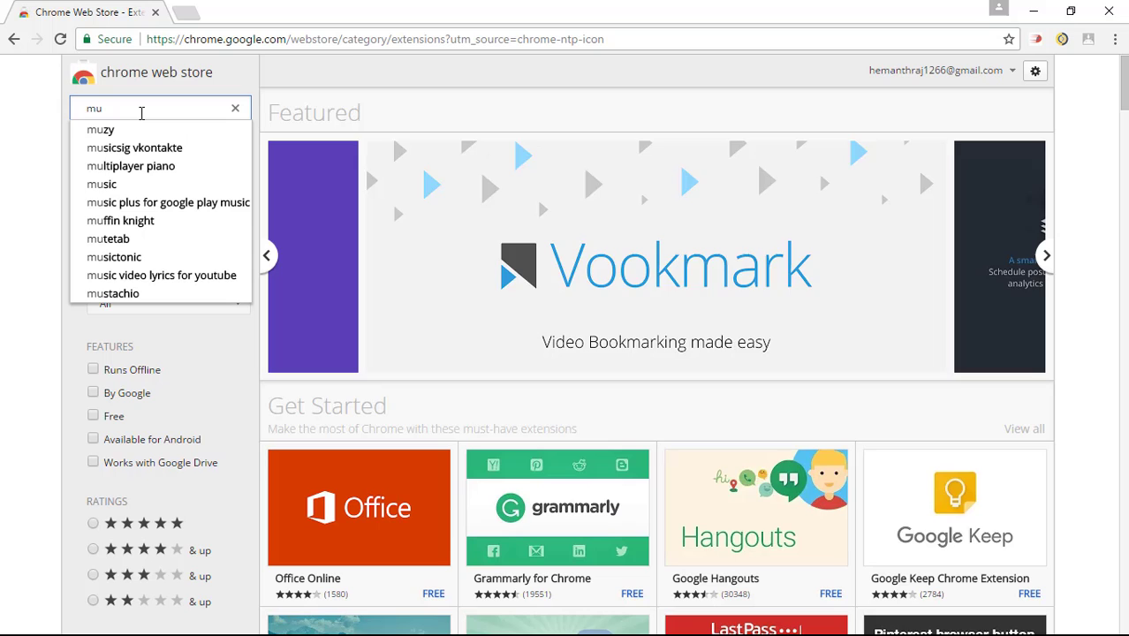
type("te inactiv")
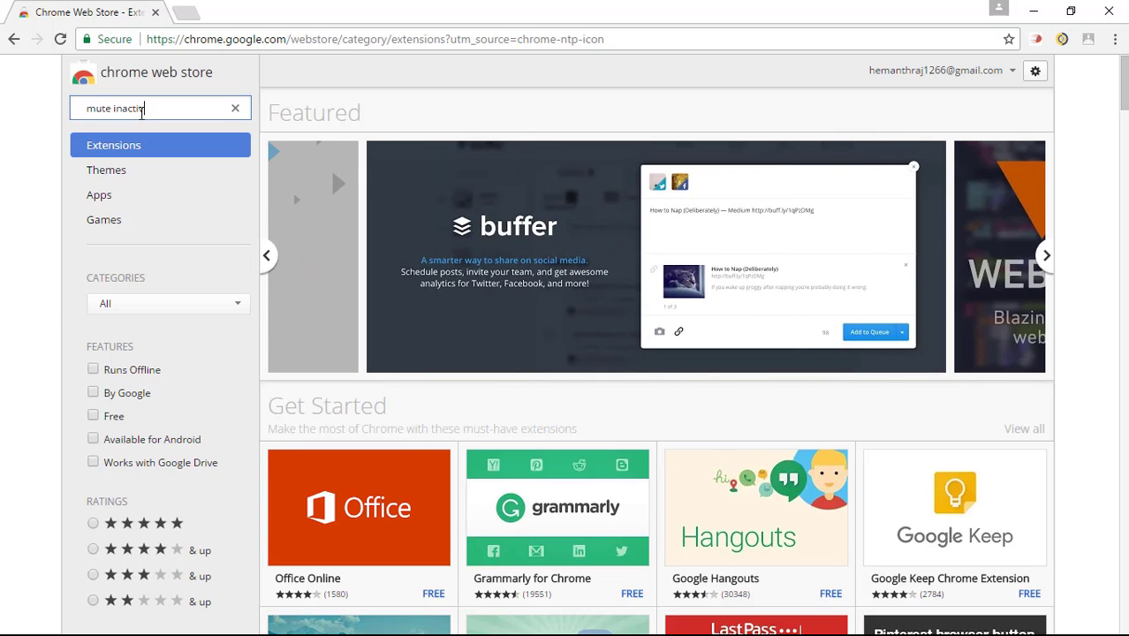
type("e")
key("Return")
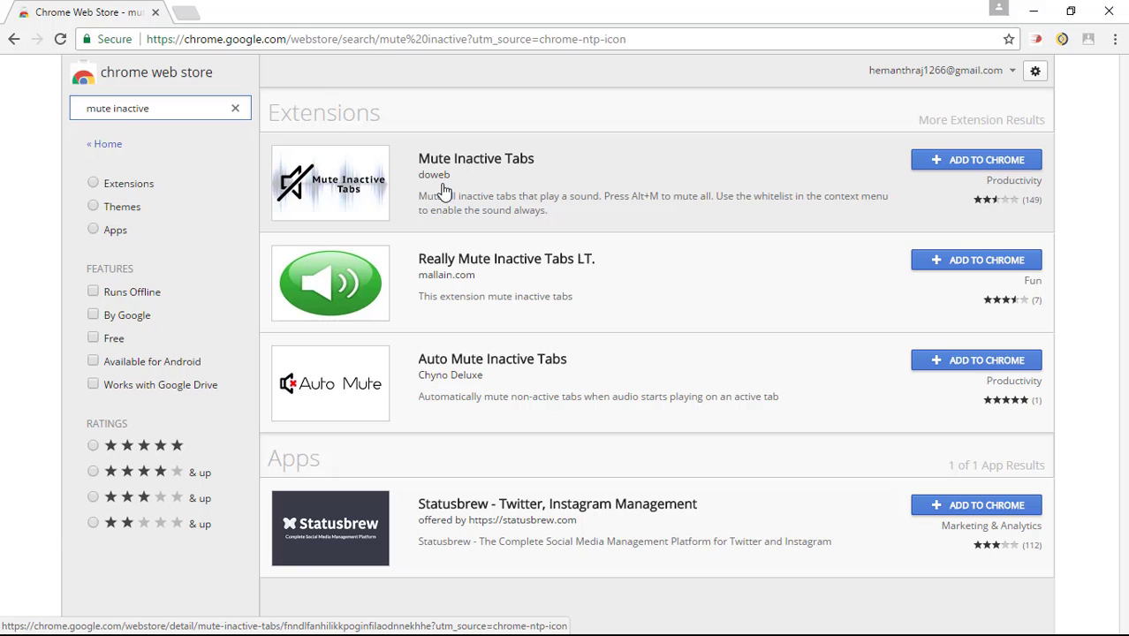
- Add the Mute Inactive Tabs extension to Chrome and confirm the installation
left_click(954, 161)
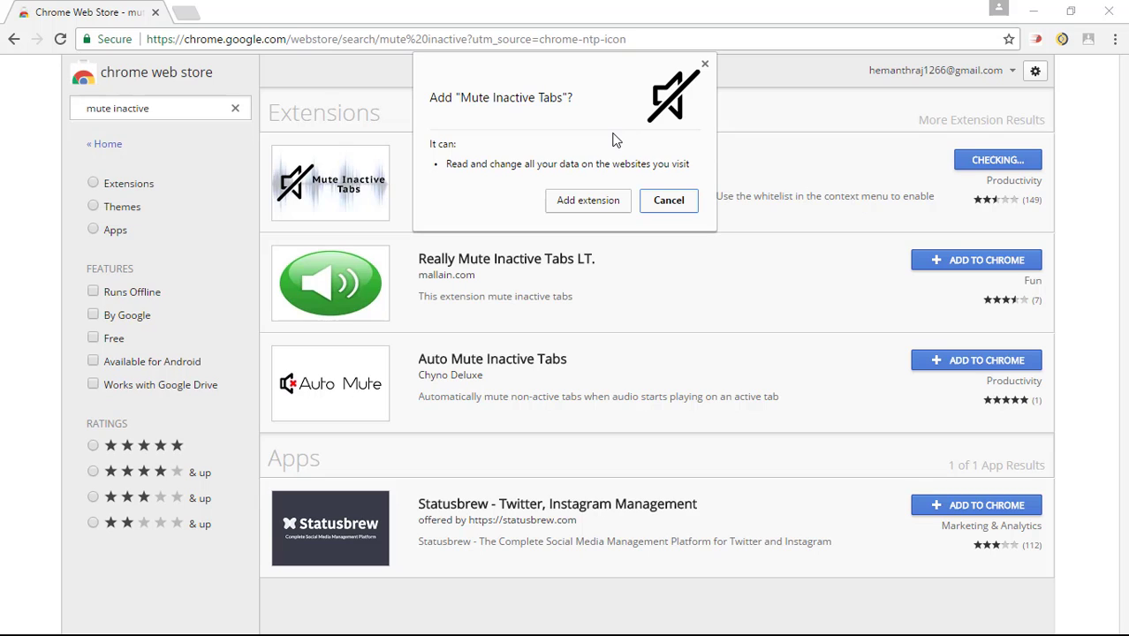
left_click(583, 201)
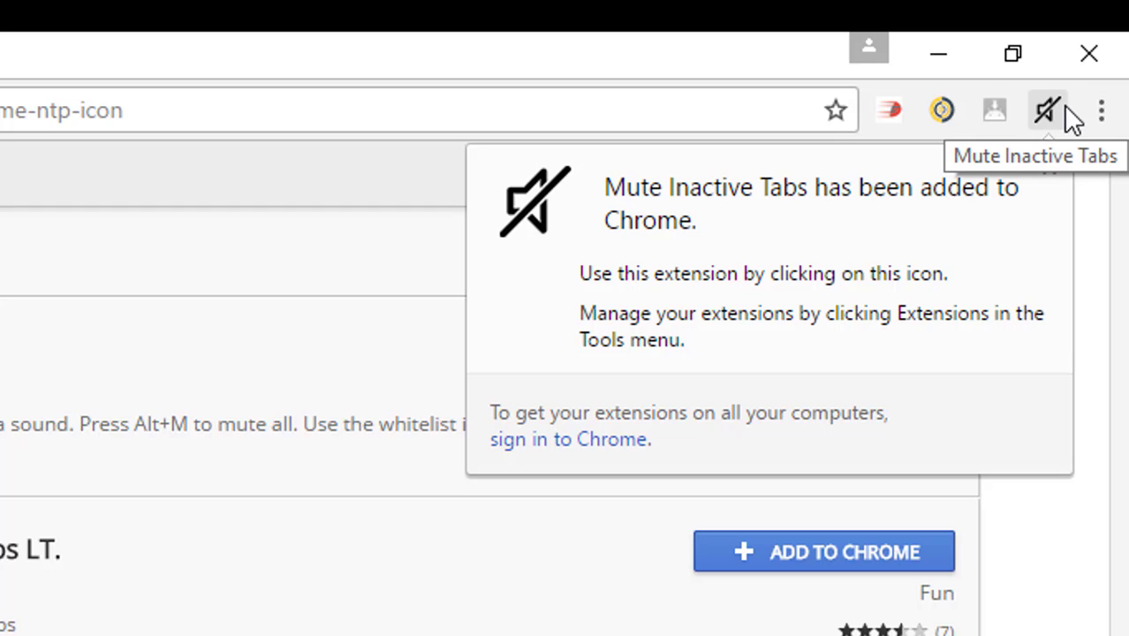
- Dismiss the Mute Inactive Tabs added-to-Chrome confirmation bubble
left_click(1065, 106)
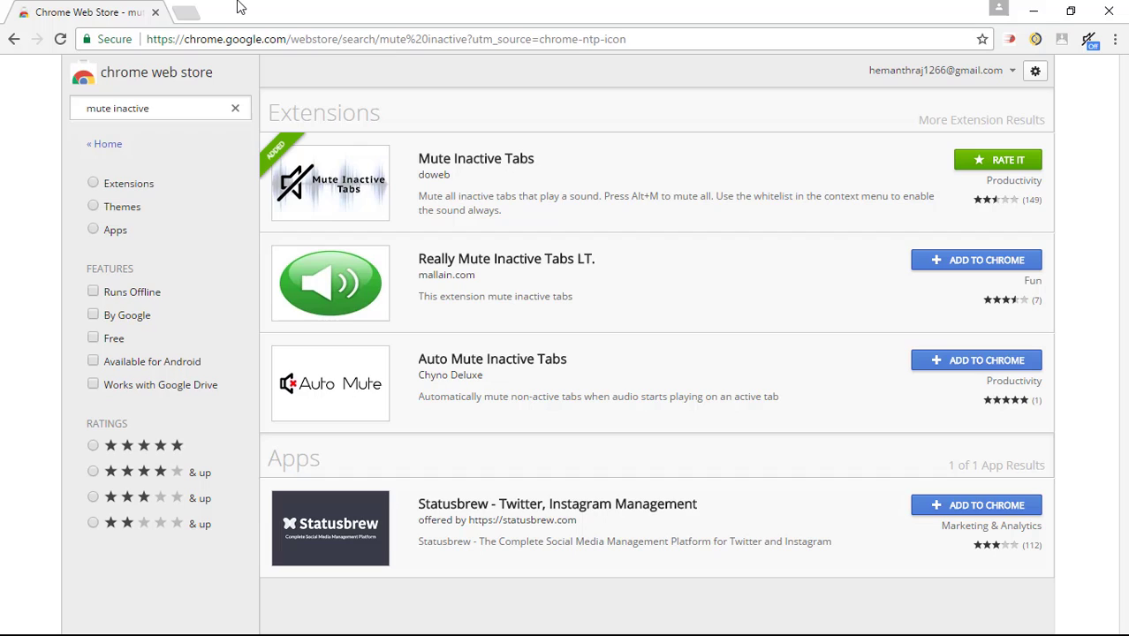
- Open a new tab and load the Hidden Games YouTube video from the address suggestions
left_click(187, 12)
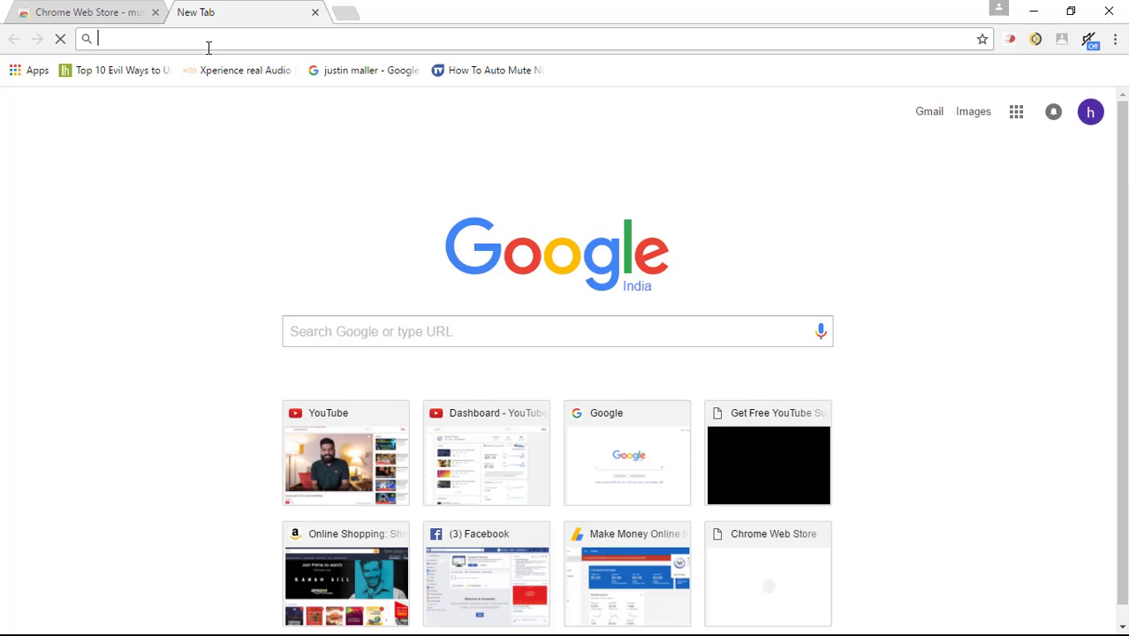
type("y")
key("Down")
key("Down")
key("Return")
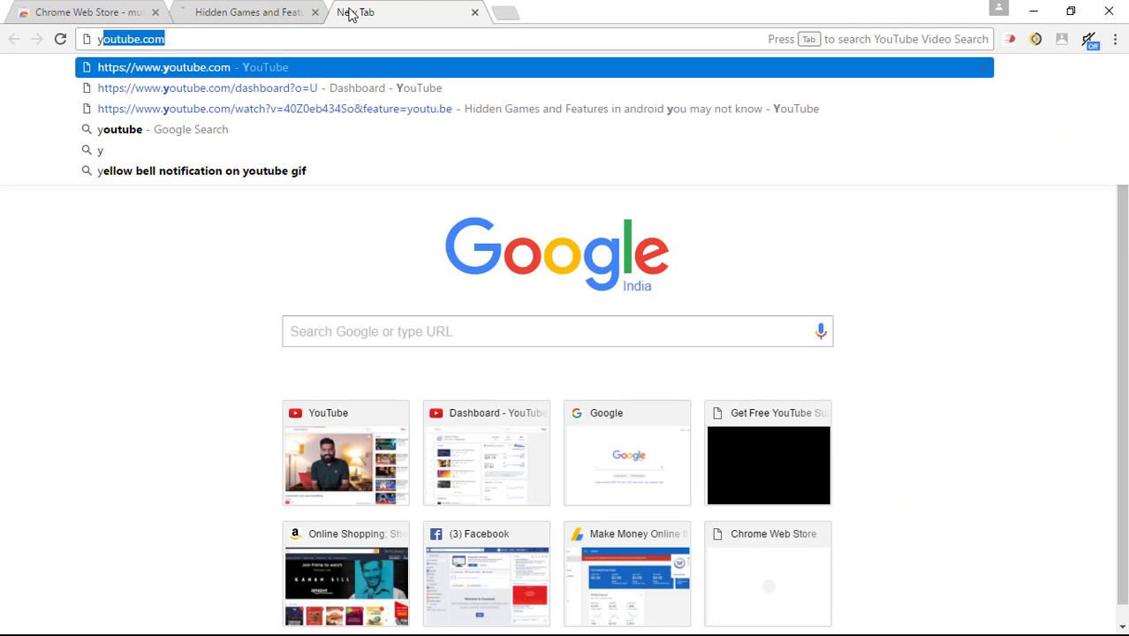
- Load the Recycle bin YouTube video from the address suggestions
key("Down")
key("Down")
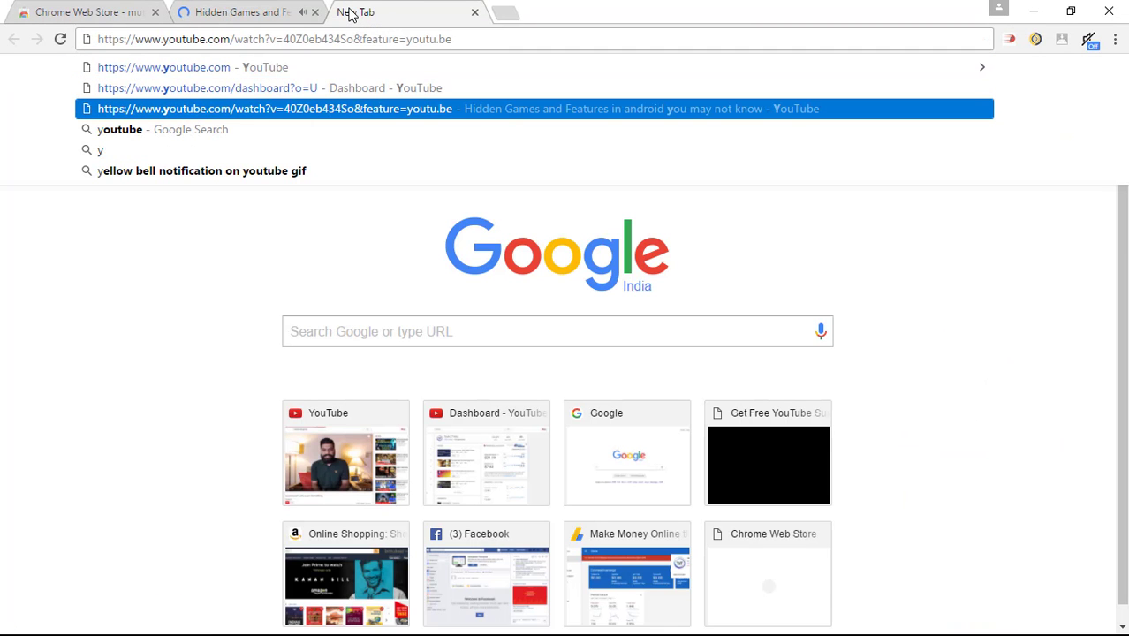
key("BackSpace")
key("BackSpace")
key("BackSpace")
key("BackSpace")
key("BackSpace")
key("BackSpace")
key("BackSpace")
key("BackSpace")
key("BackSpace")
key("BackSpace")
key("BackSpace")
key("BackSpace")
key("BackSpace")
key("BackSpace")
key("BackSpace")
key("BackSpace")
key("BackSpace")
key("BackSpace")
key("BackSpace")
key("BackSpace")
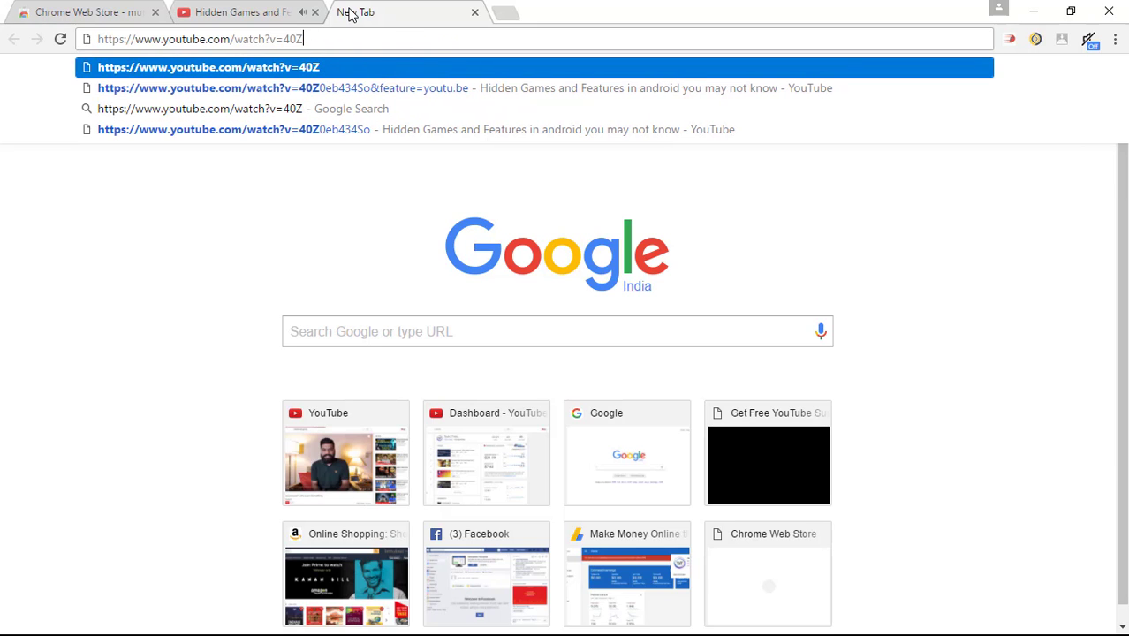
key("BackSpace")
key("BackSpace")
key("BackSpace")
key("BackSpace")
key("BackSpace")
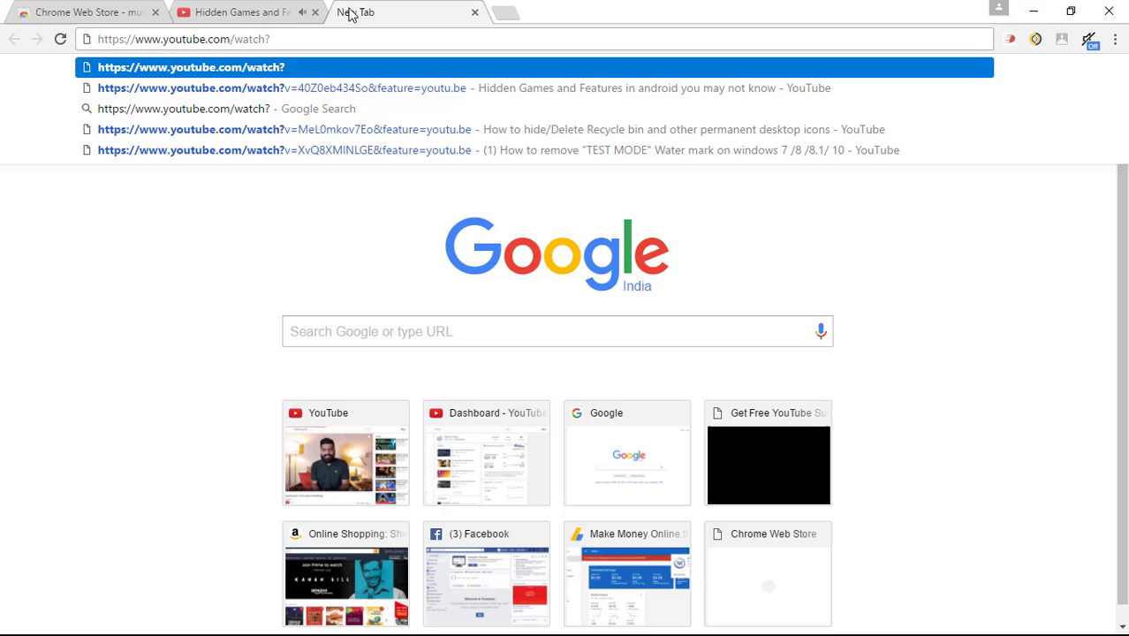
key("Down")
key("Down")
key("Down")
key("Return")
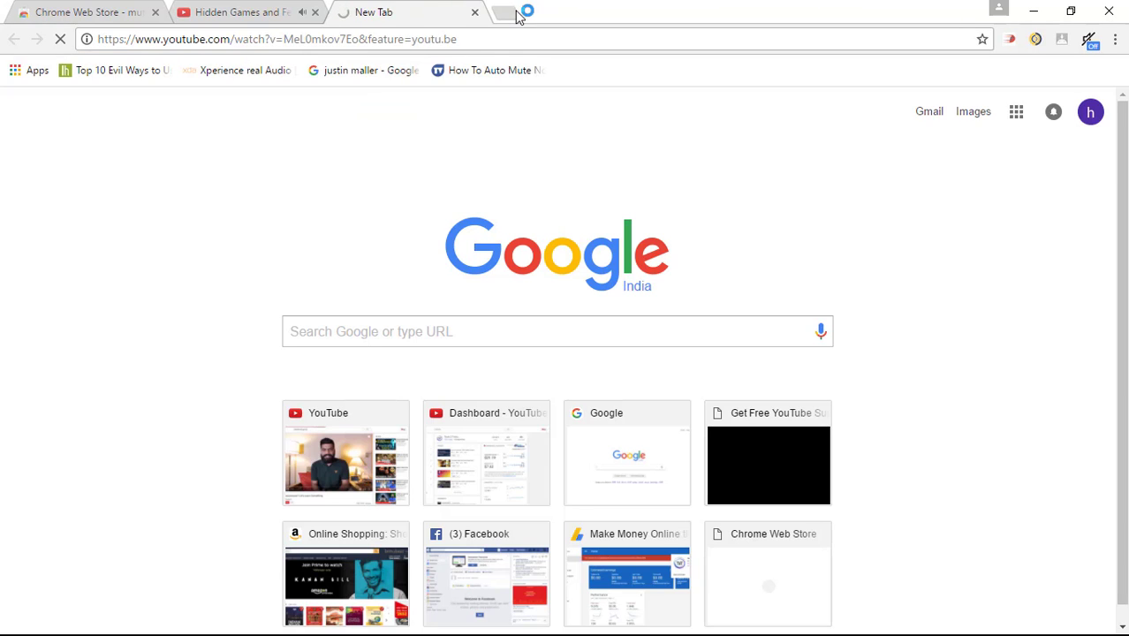
- Open another new tab and load the TEST MODE YouTube video
key("ctrl+t")
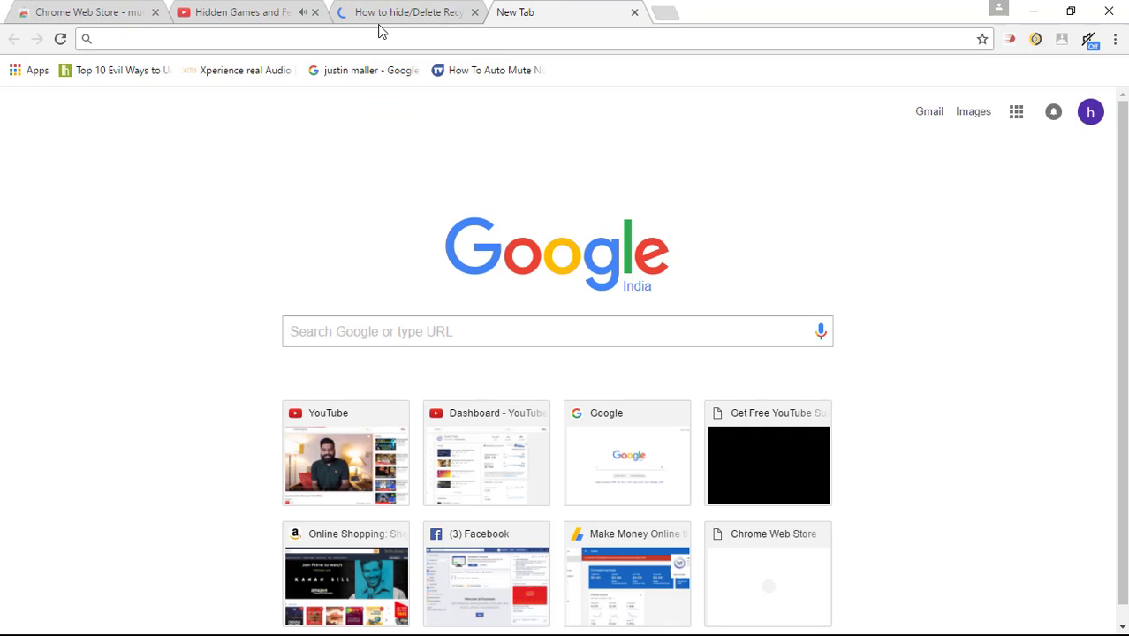
type("y")
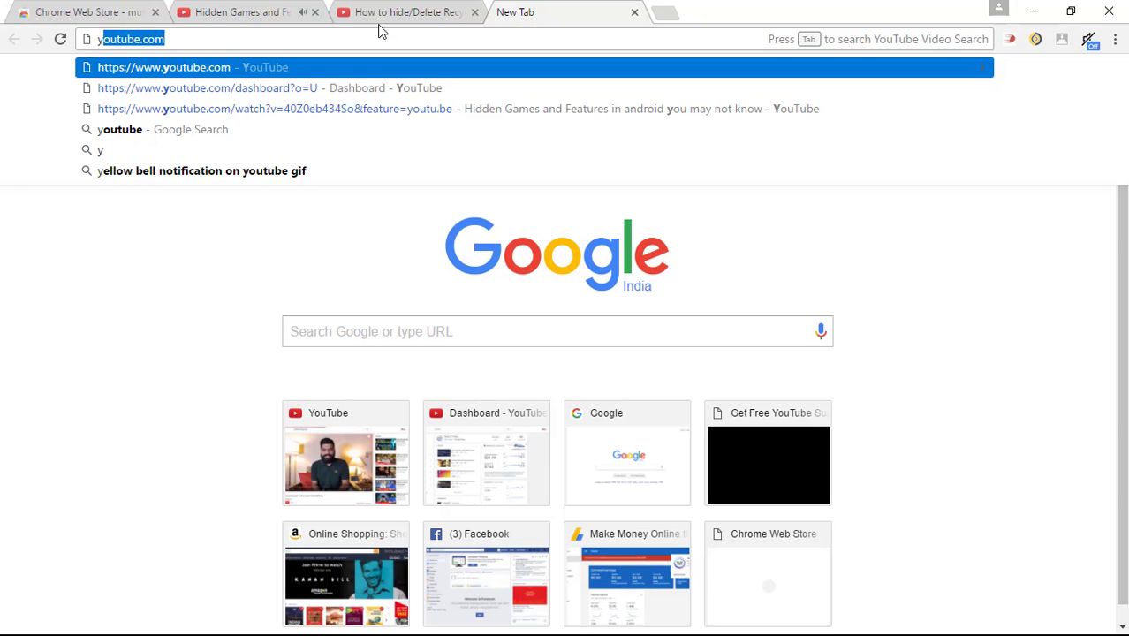
type("0")
key("BackSpace")
key("Down")
key("Down")
key("Down")
key("Down")
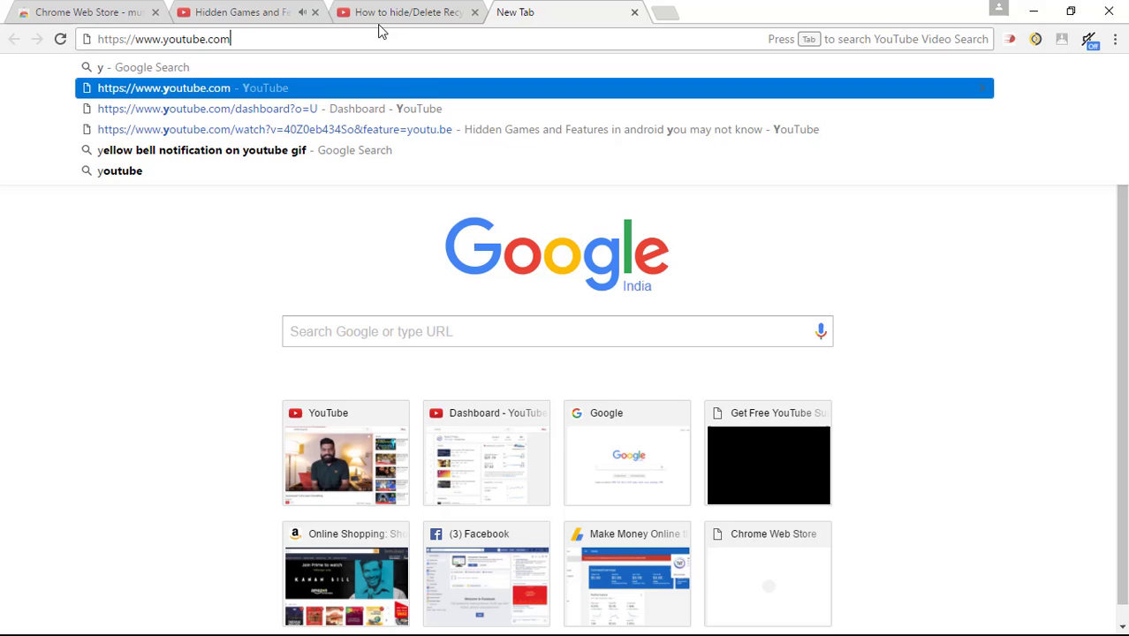
key("Up")
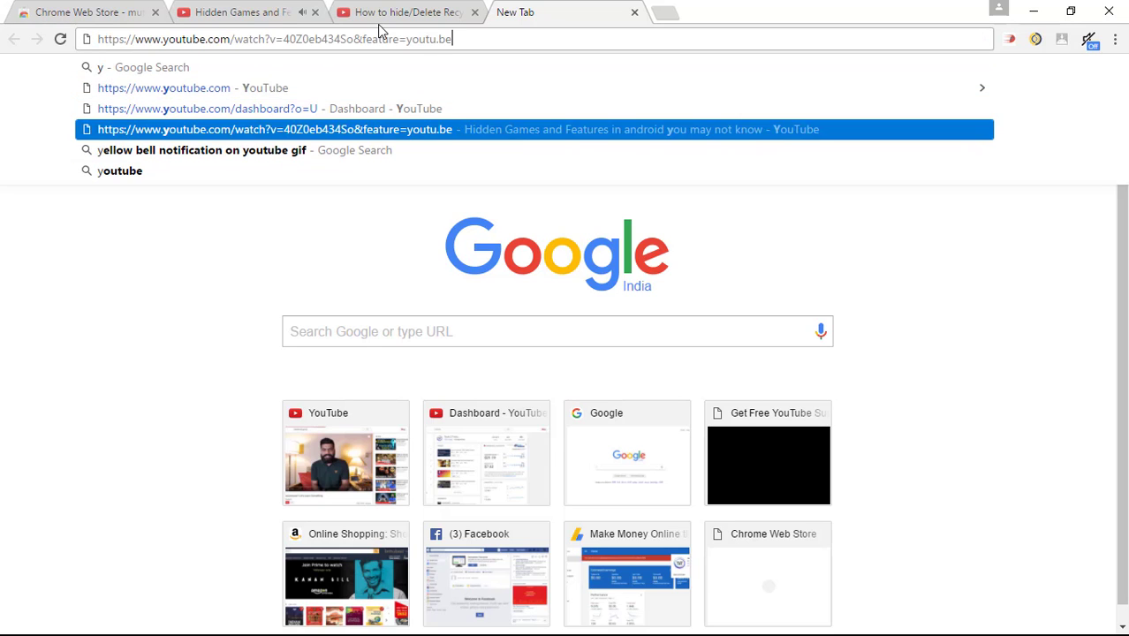
key("BackSpace")
key("BackSpace")
key("BackSpace")
key("BackSpace")
key("BackSpace")
key("BackSpace")
key("BackSpace")
key("BackSpace")
key("BackSpace")
key("BackSpace")
key("BackSpace")
key("BackSpace")
key("BackSpace")
key("BackSpace")
key("BackSpace")
key("BackSpace")
key("BackSpace")
key("BackSpace")
key("BackSpace")
key("BackSpace")
key("BackSpace")
key("BackSpace")
key("BackSpace")
key("BackSpace")
key("BackSpace")
key("BackSpace")
key("BackSpace")
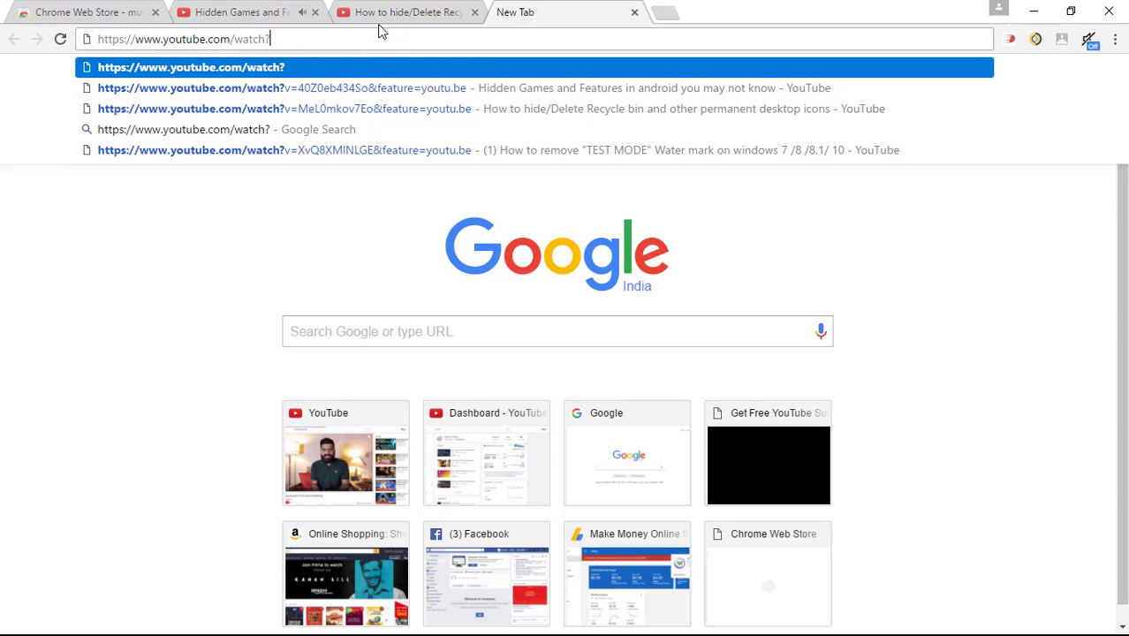
key("Down")
key("Down")
key("Down")
key("Down")
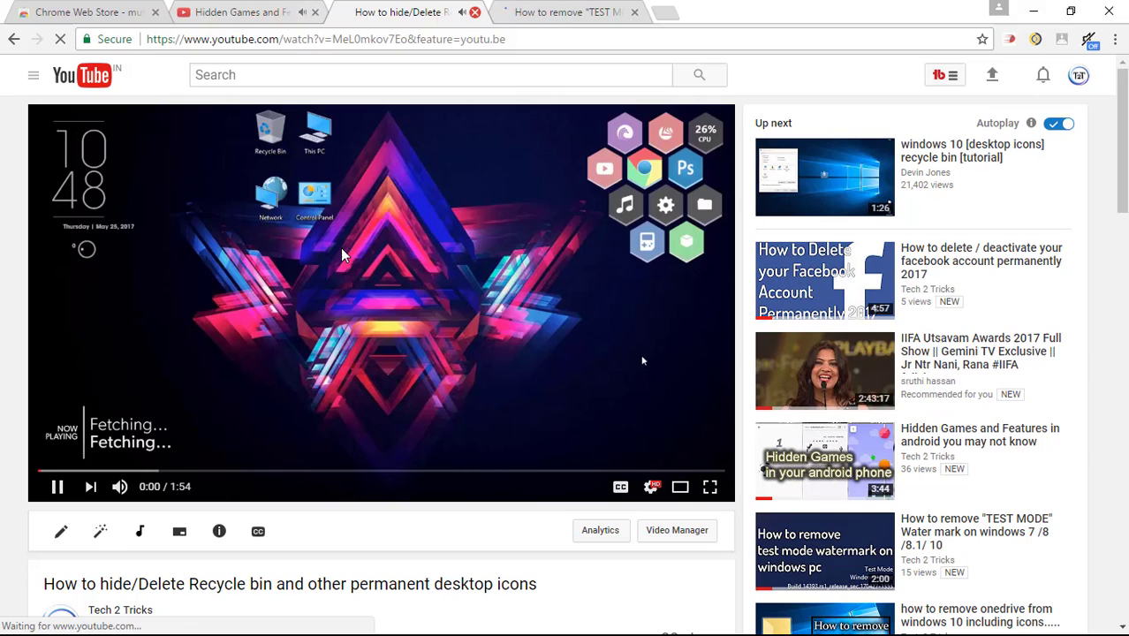
- Switch between the TEST MODE, Recycle bin and Hidden Games tabs, ending on audible Hidden Games
left_click(563, 19)
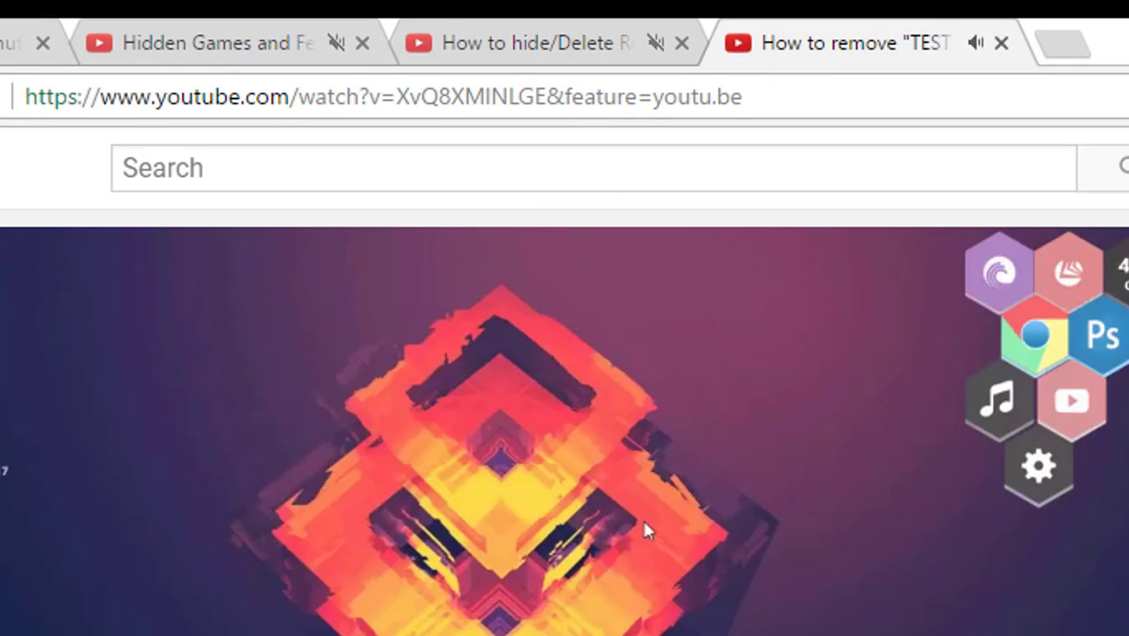
left_click(591, 31)
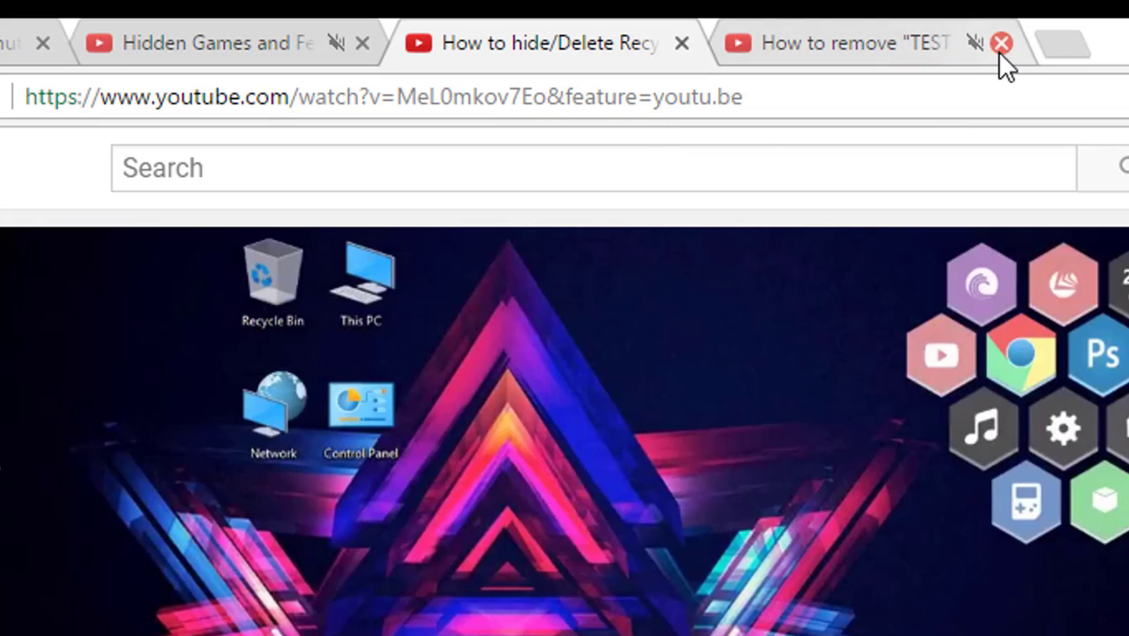
left_click(274, 35)
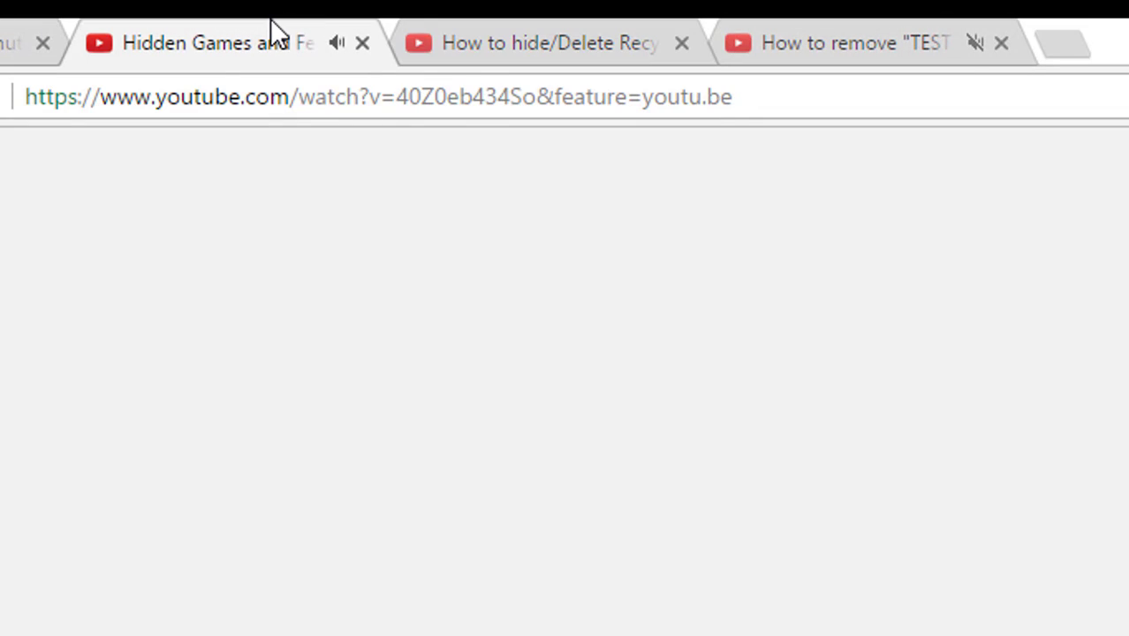